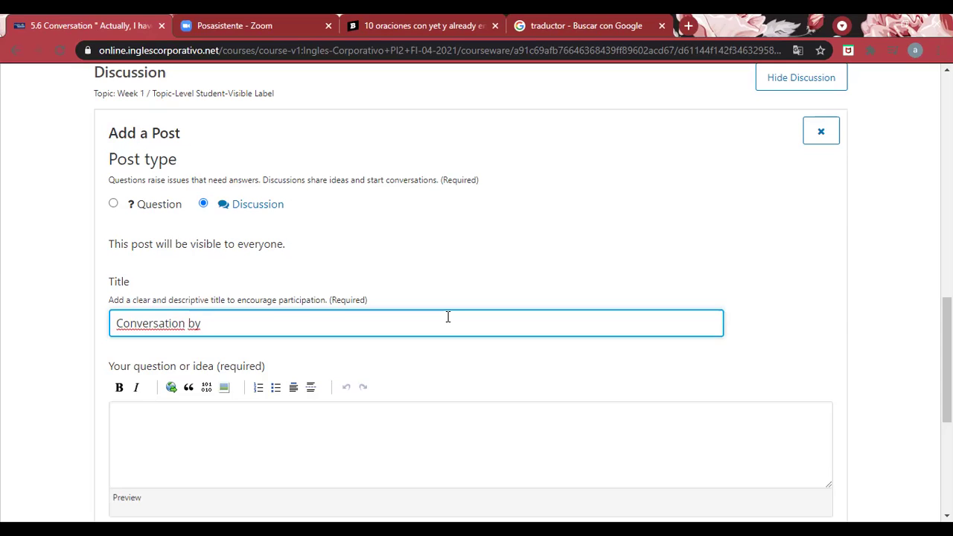
Complete the post title by adding both authors' names after 'Conversation by', fixing typos
key("Home")
type("dalia")
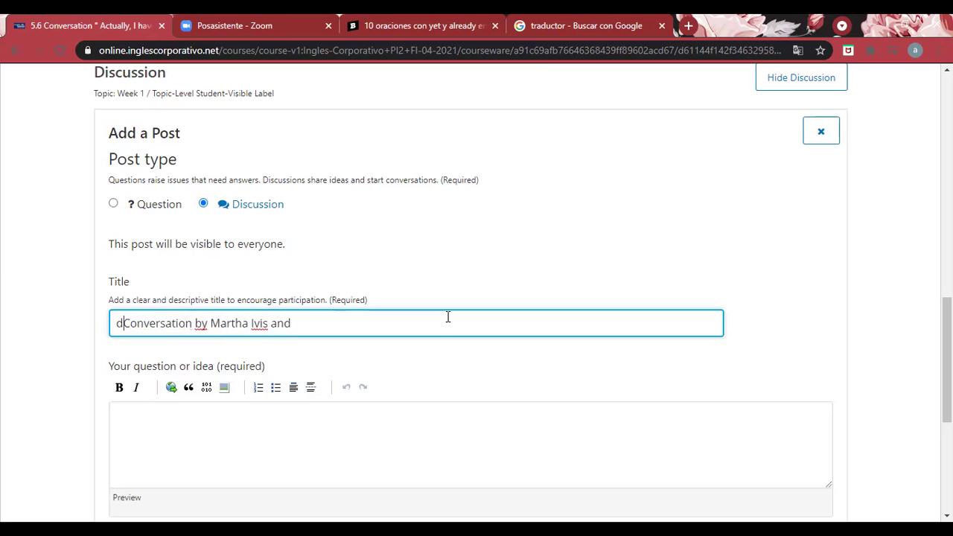
key("BackSpace")
key("BackSpace")
key("BackSpace")
key("BackSpace")
key("BackSpace")
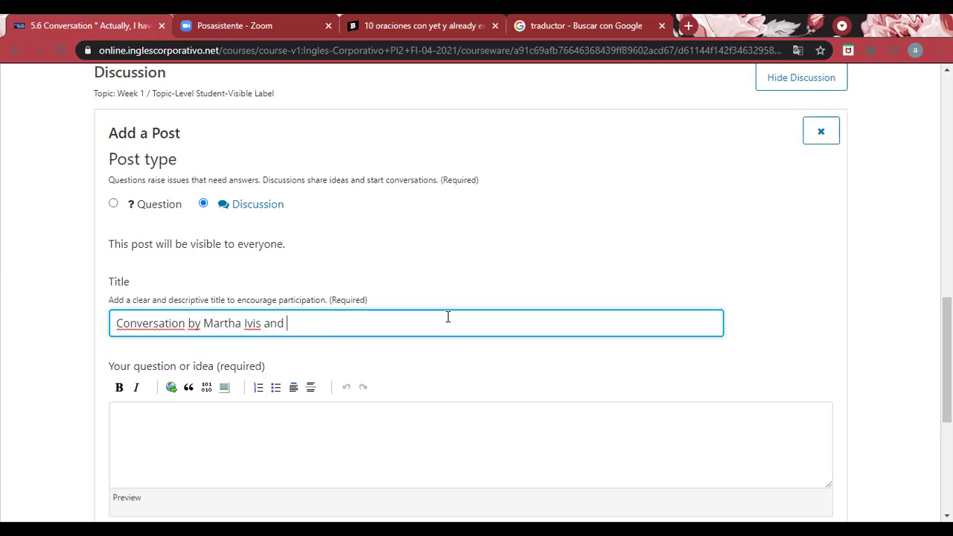
key("End")
type("Dalia")
Start the post body with the speaker label 'Juan:'
scroll(911, 401, "down", 2)
left_click(644, 343)
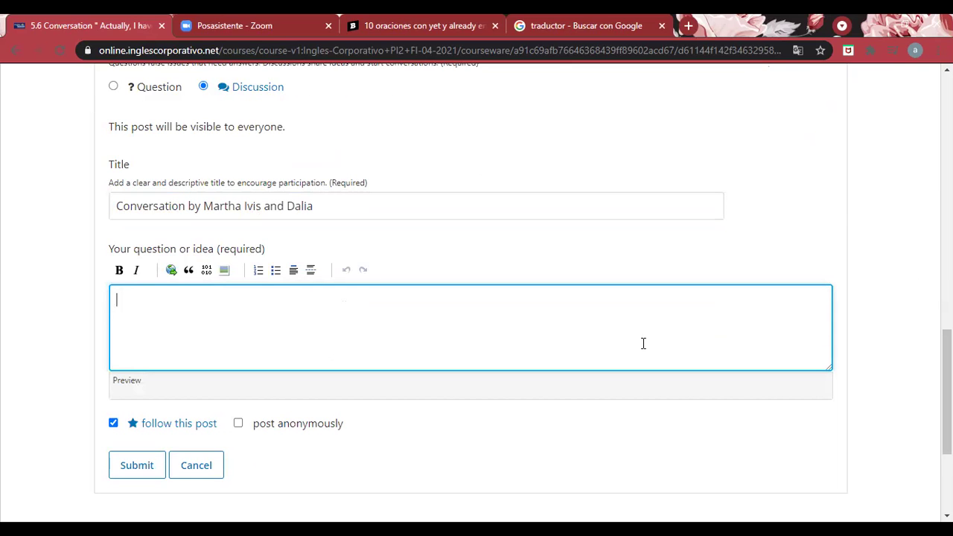
left_click_drag(948, 388, 947, 231)
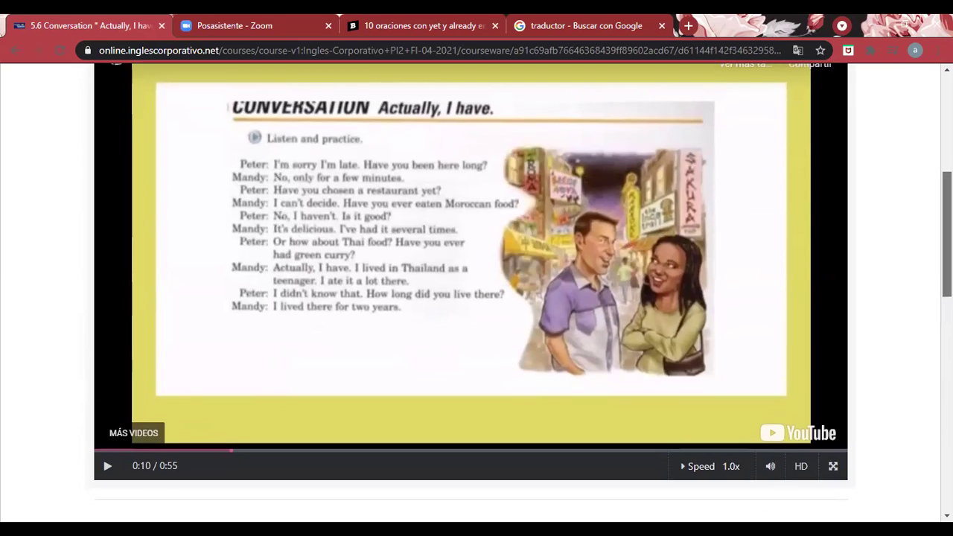
left_click_drag(947, 235, 947, 382)
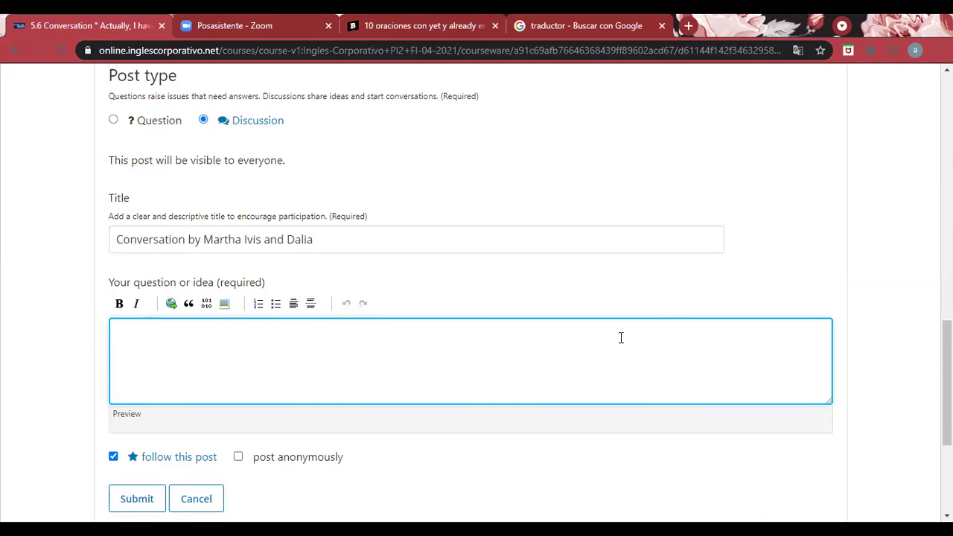
type("Yo:")
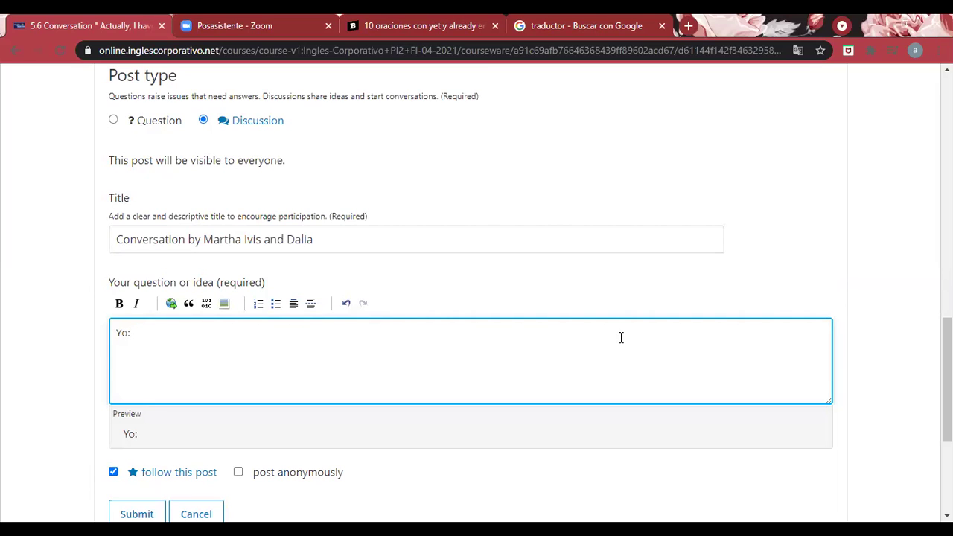
key("BackSpace")
key("BackSpace")
key("BackSpace")
key("BackSpace")
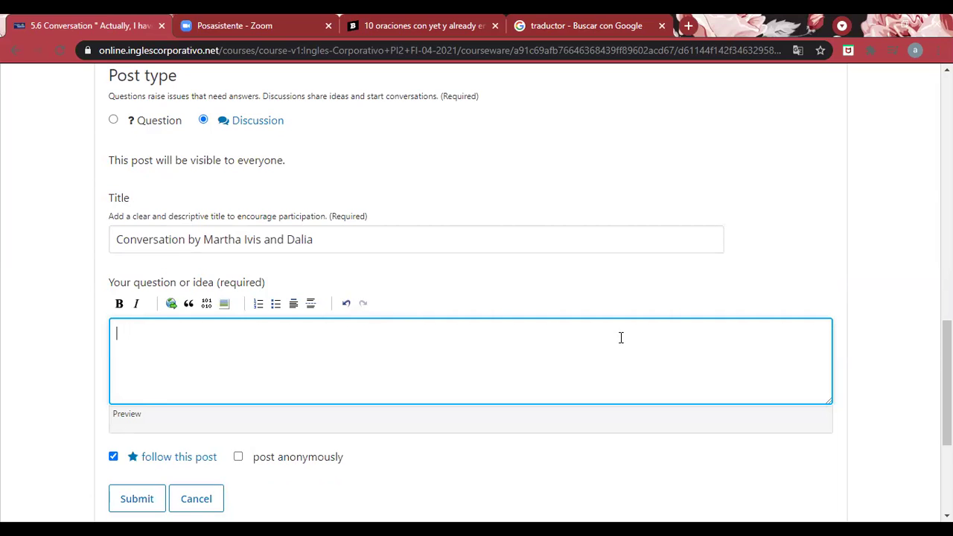
type("Juan:")
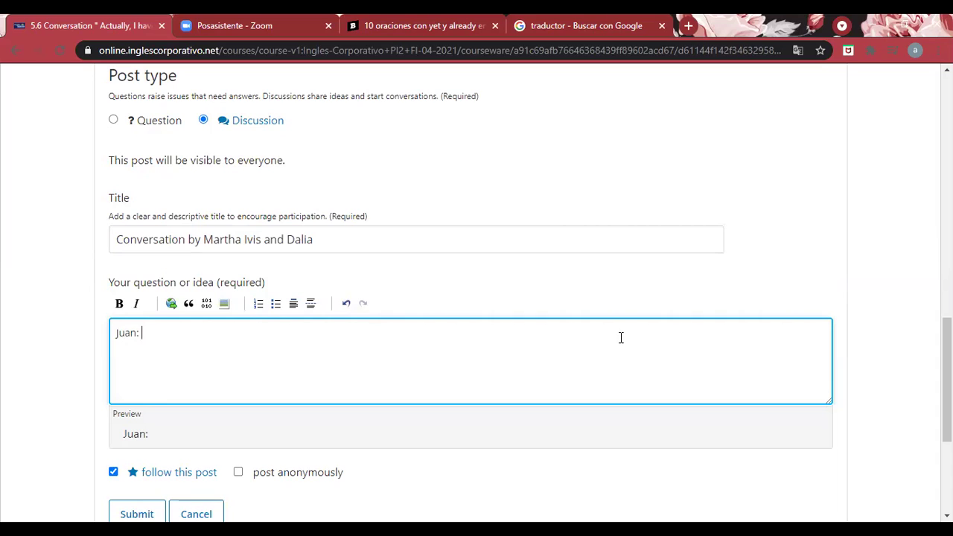
Type Juan's first line 'I'm sorry, I'm late', correcting typos along the way
type("I'.")
key("BackSpace")
type("m sot")
key("BackSpace")
type("rry")
key("BackSpace")
type(", ")
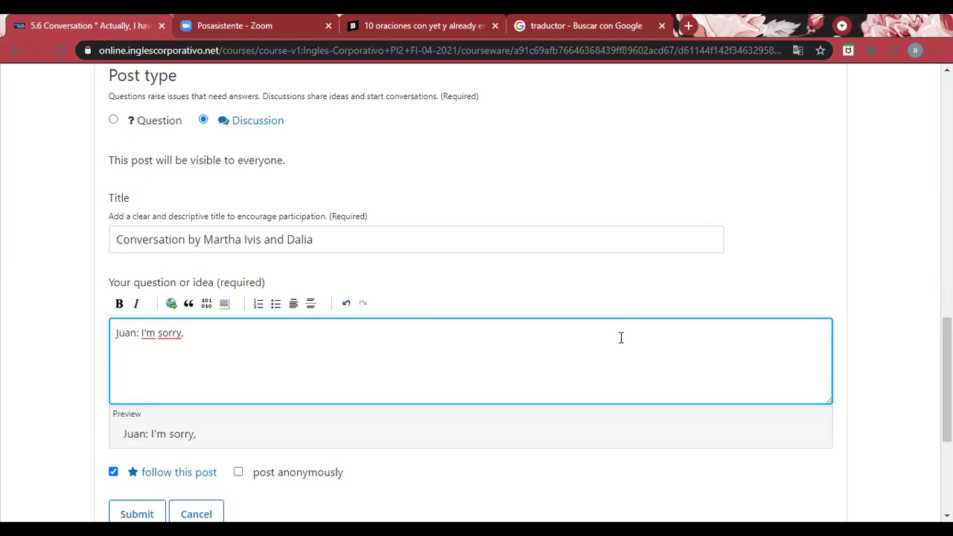
type("I'm late")
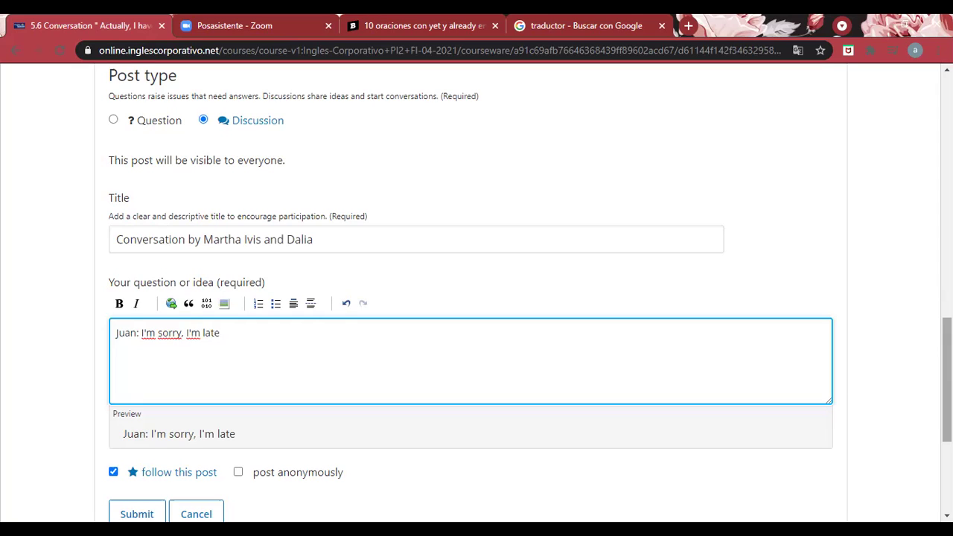
scroll(477, 298, "up", 8)
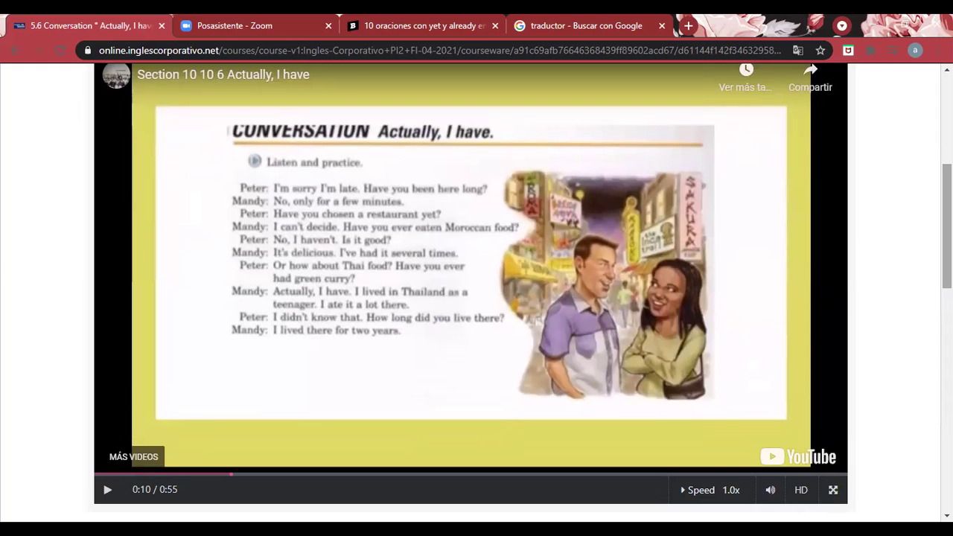
Append 'Have you been here long?' to Juan's line and begin a new 'Maria:' line
scroll(477, 298, "down", 10)
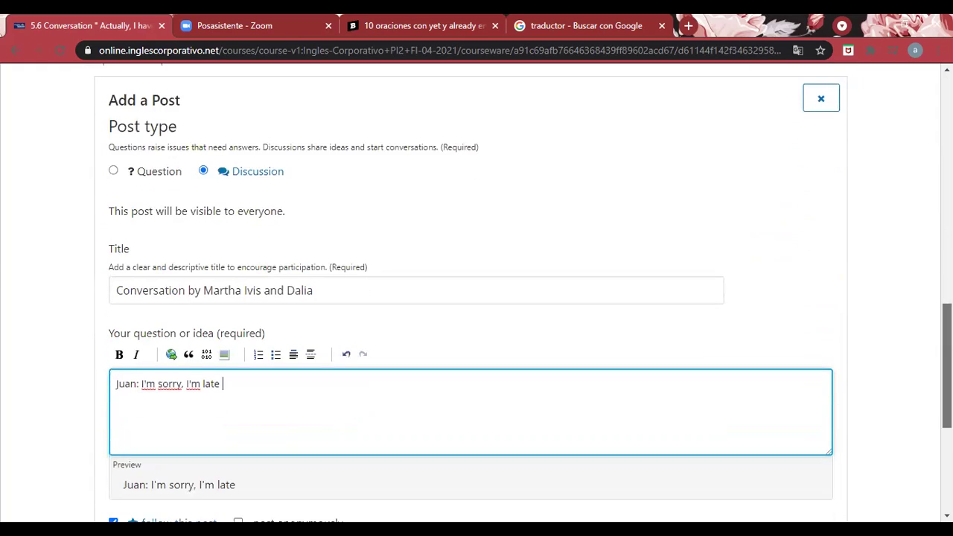
type("Have o")
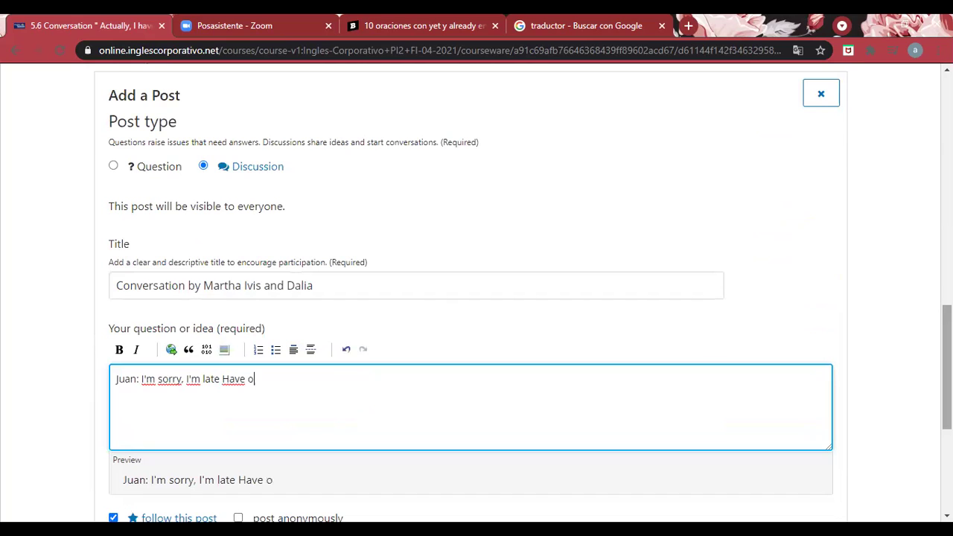
key("BackSpace")
type("you been here lon")
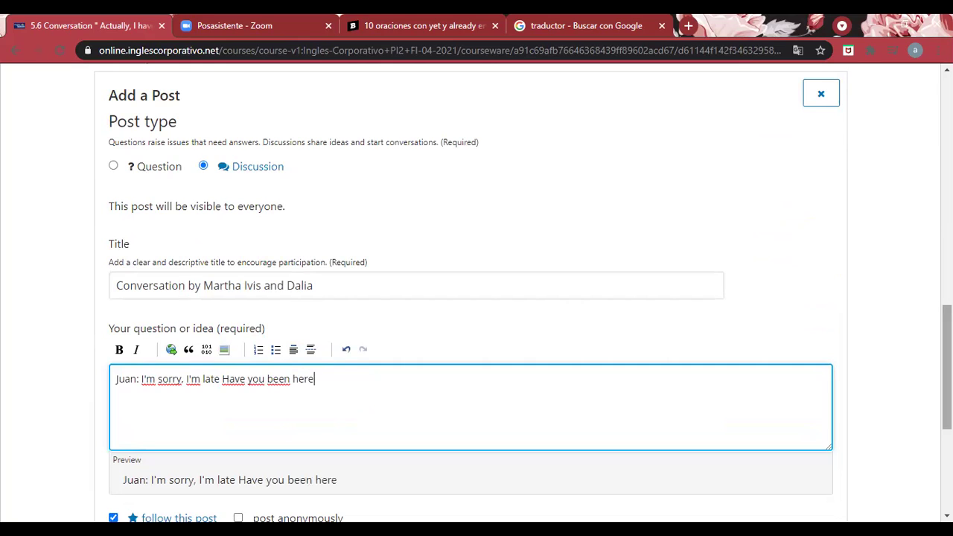
type("g?")
key("Return")
type("Maria")
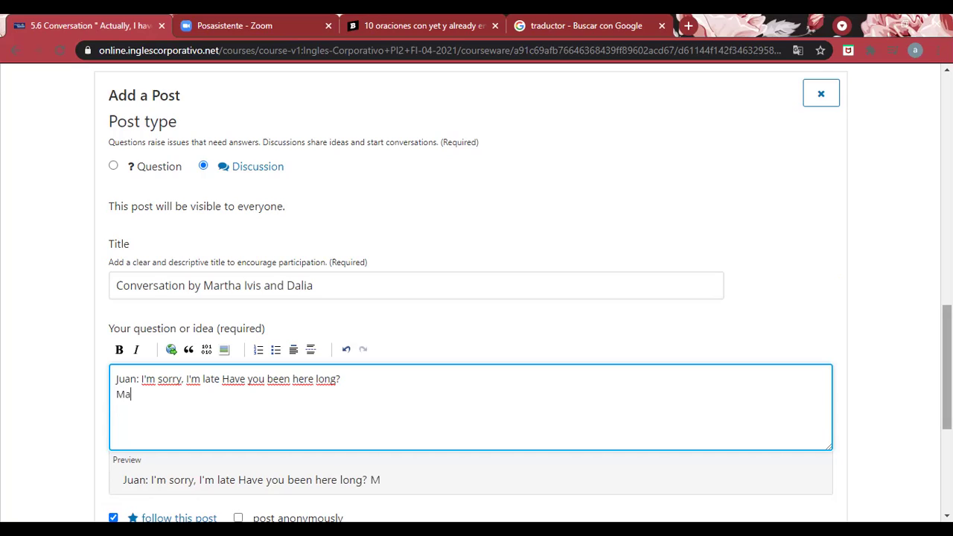
type(":")
scroll(477, 297, "up", 7)
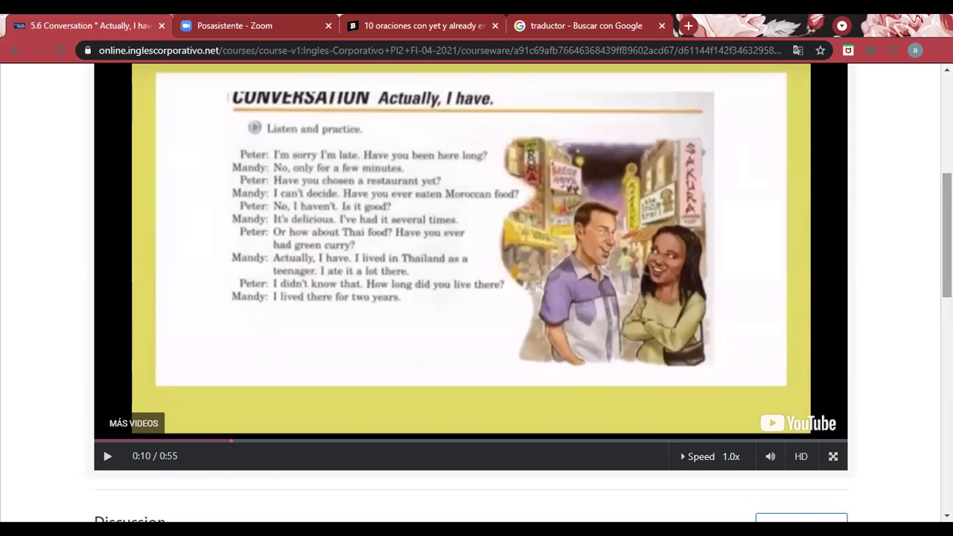
Add Maria's reply 'No, only for ten minutes.' and start a new 'Juan:' line
scroll(477, 298, "down", 7)
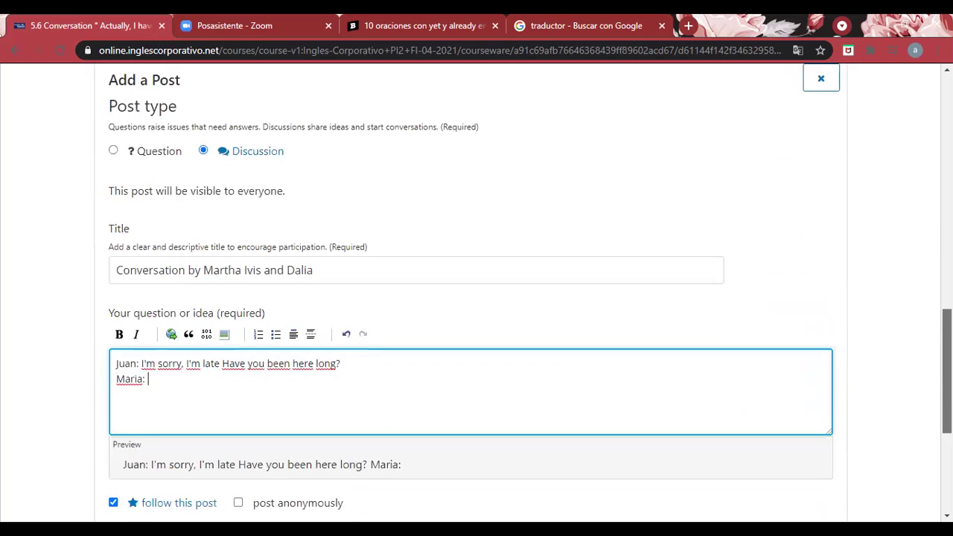
type("No ,")
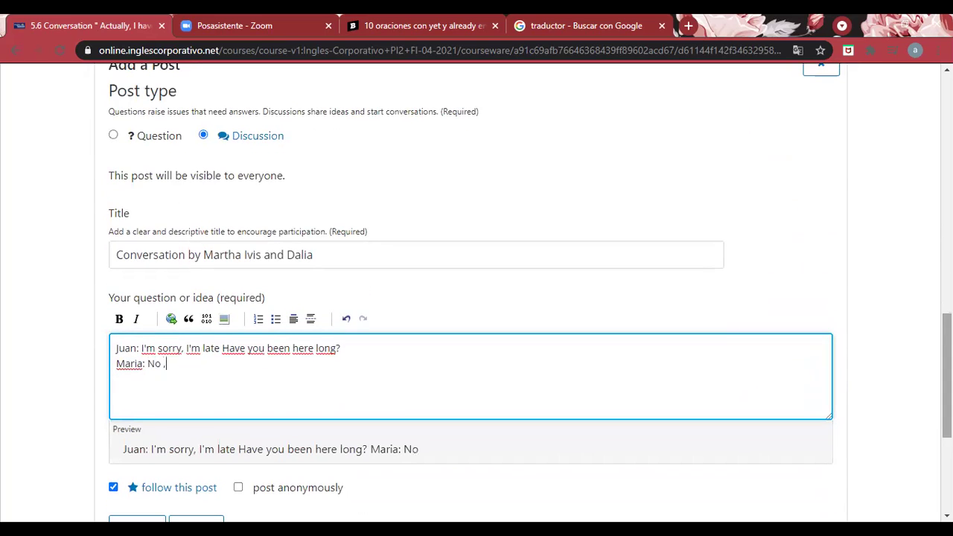
type("only")
key("BackSpace")
key("BackSpace")
key("BackSpace")
key("BackSpace")
key("BackSpace")
key("BackSpace")
key("BackSpace")
type(", only for")
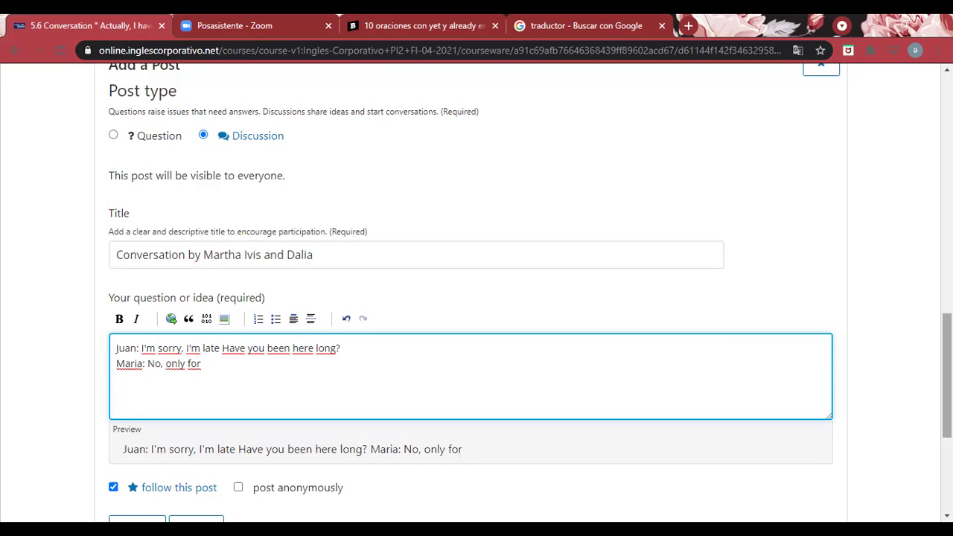
type("  ten minutes")
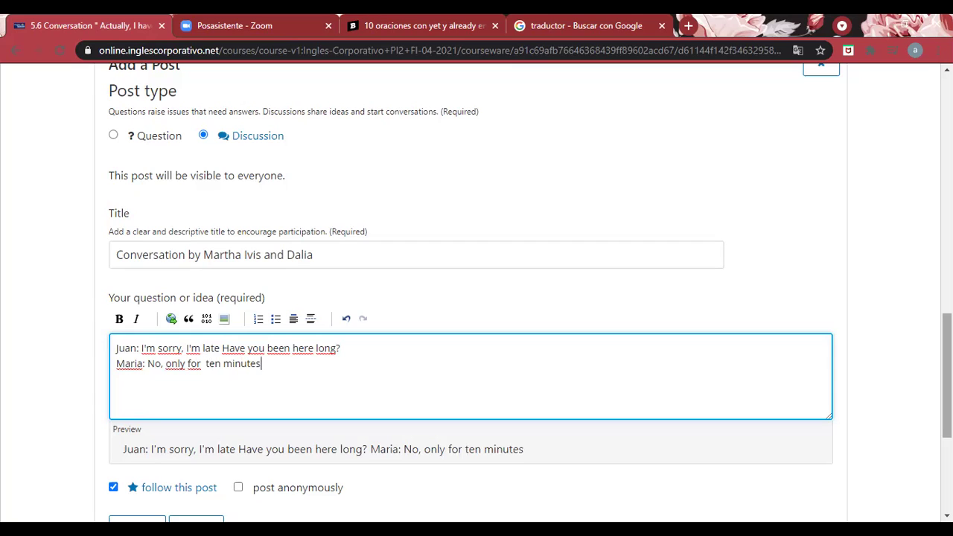
type(".")
key("Return")
type("Juan:")
scroll(476, 298, "up", 10)
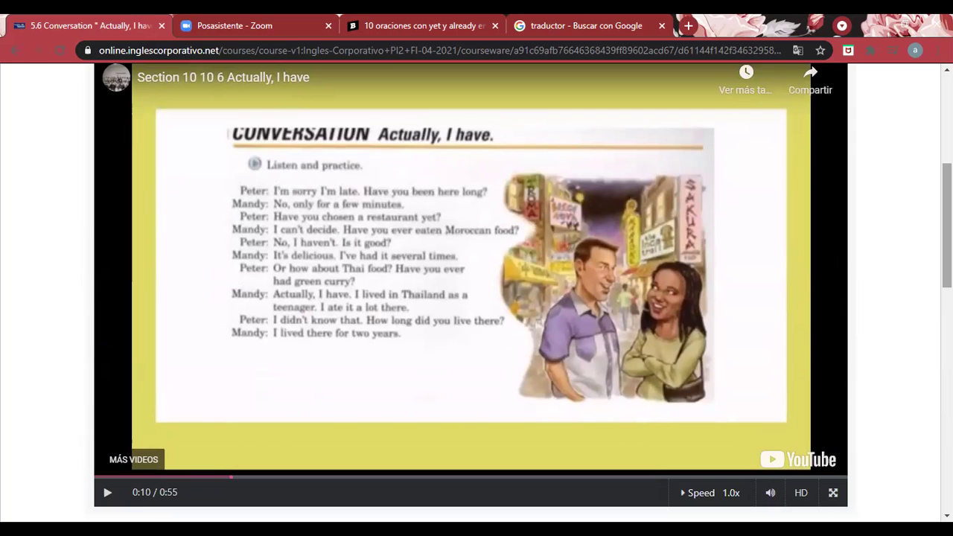
Write Juan's question 'Have you chosen a movie yet?' and start a new 'Maria:' line
left_click_drag(948, 225, 947, 371)
type("Have yoy")
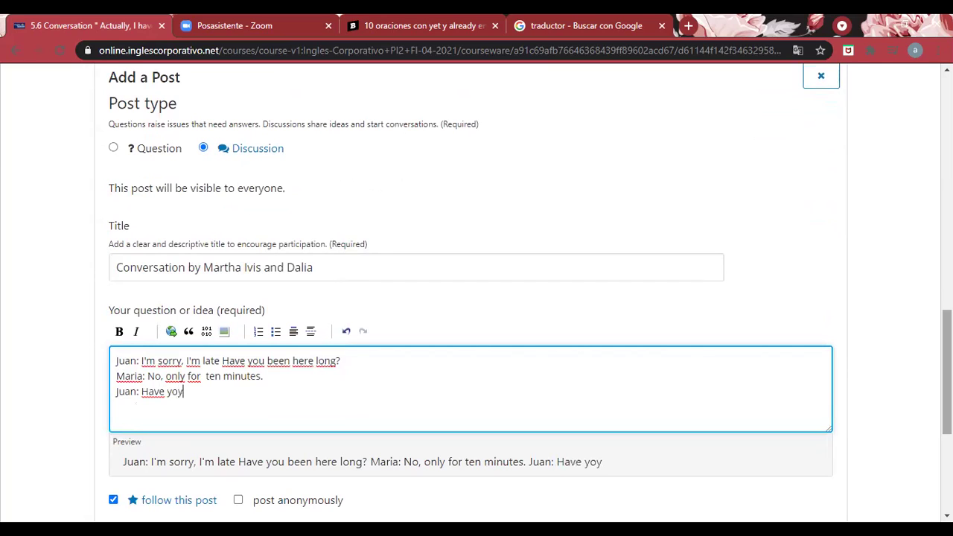
key("BackSpace")
type("u chosen ")
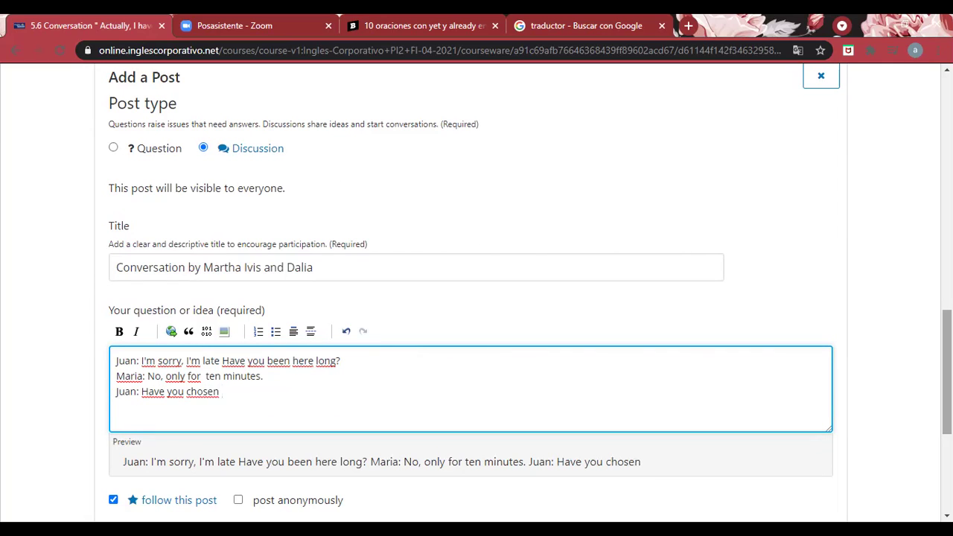
type("a movie yet?")
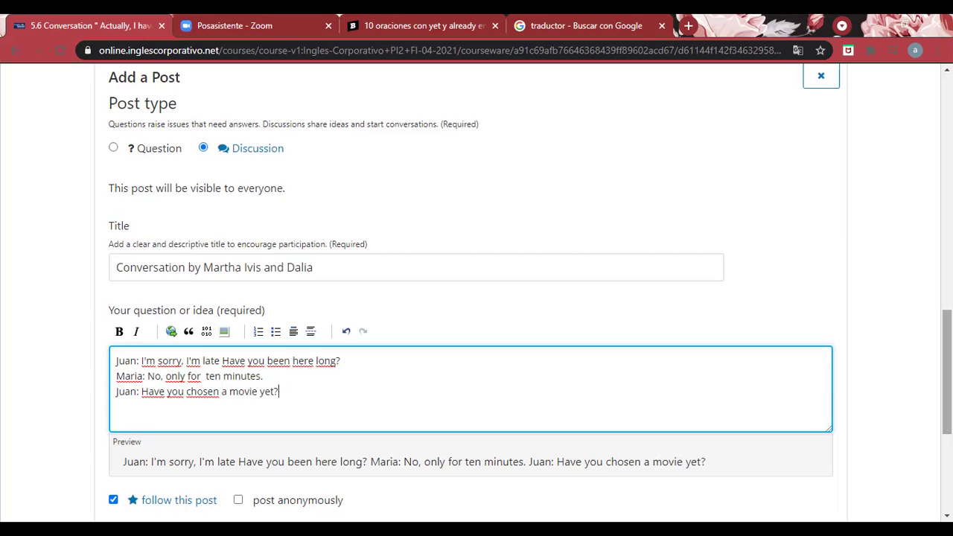
key("Return")
type("Maria:")
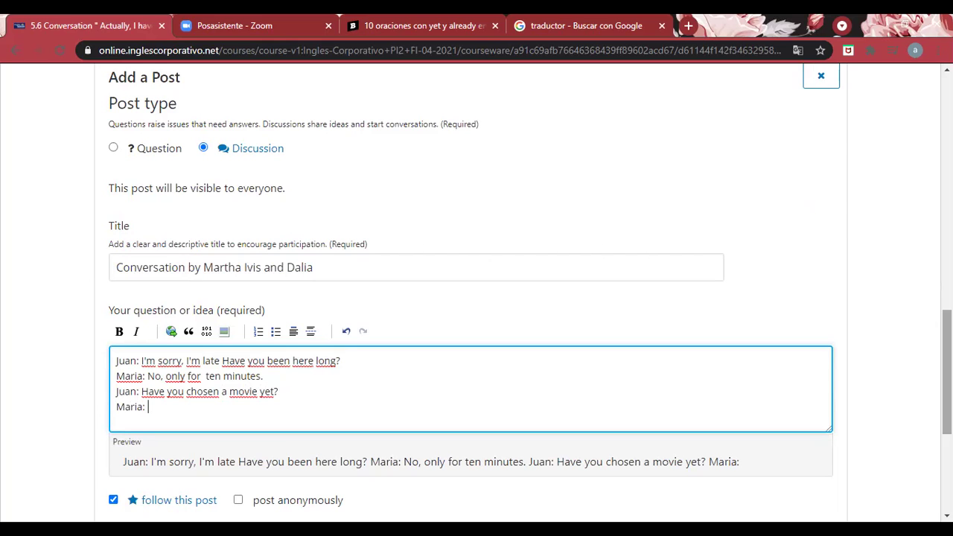
After rechecking the lesson slide, type 'I can't dicide' as Maria's reply
scroll(477, 298, "up", 5)
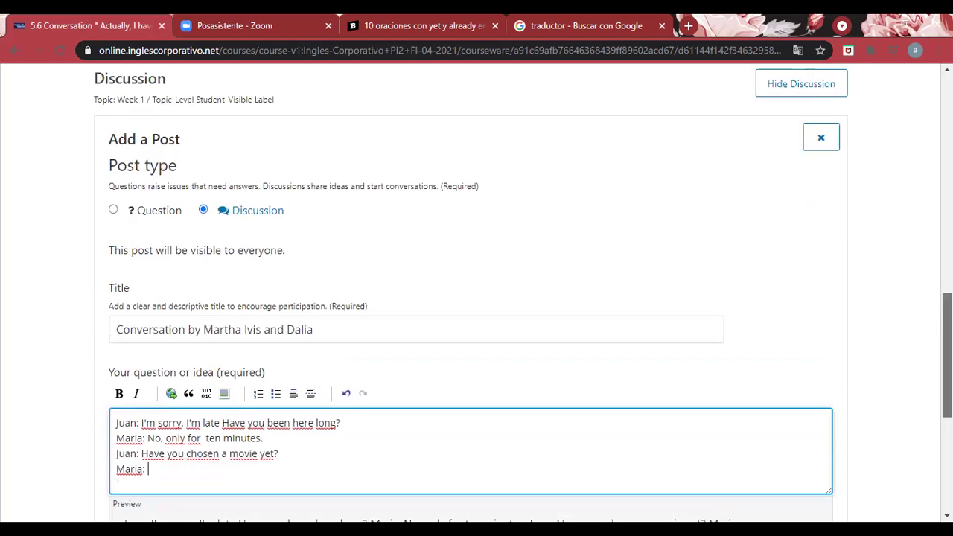
scroll(476, 298, "up", 2)
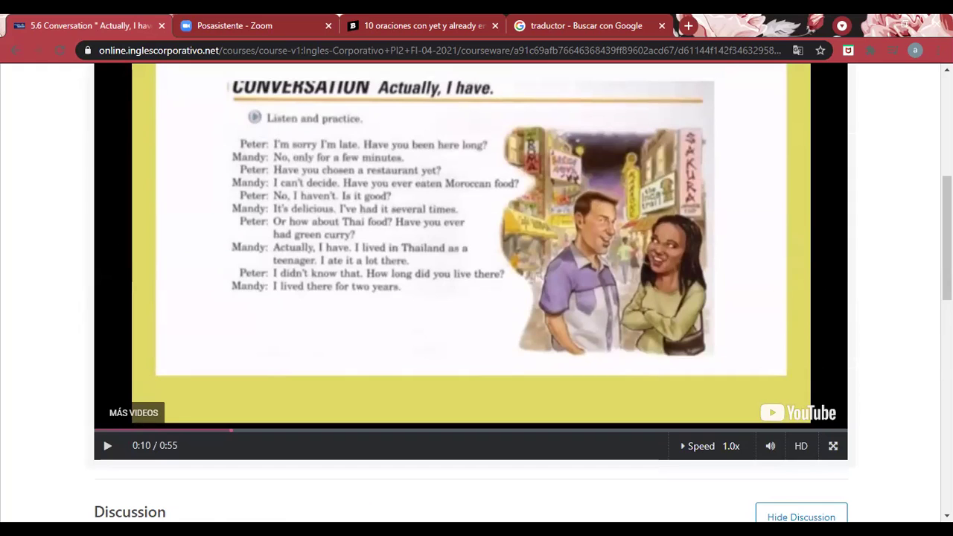
left_click_drag(947, 238, 947, 421)
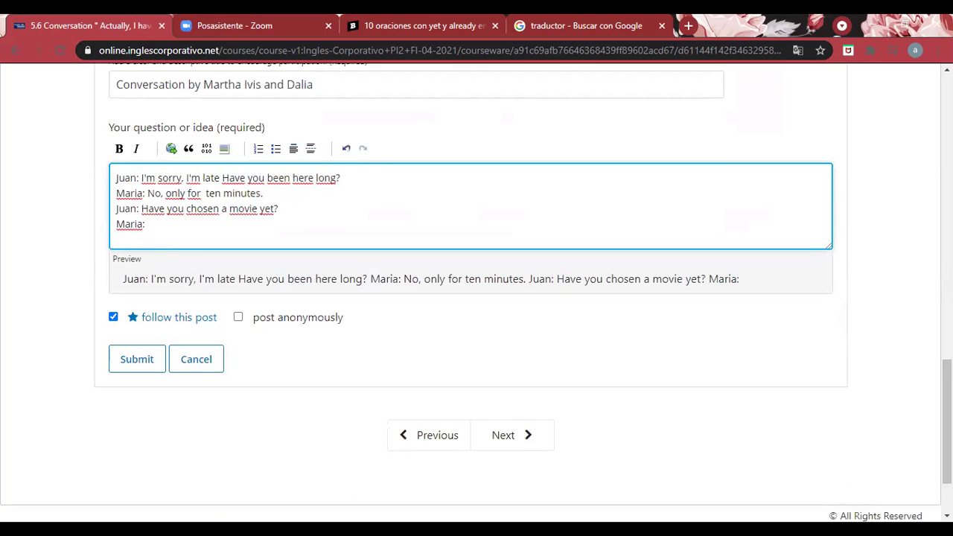
type("I can't dicide")
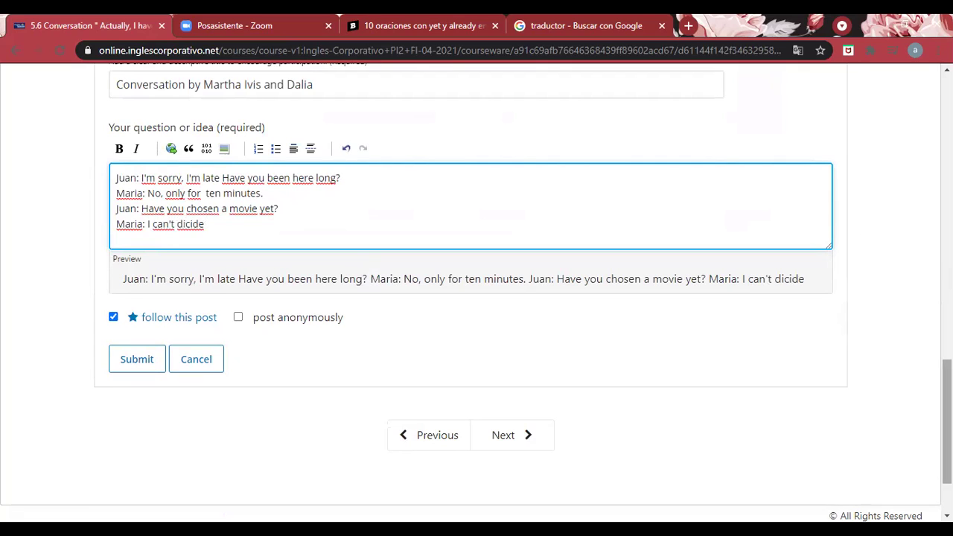
left_click_drag(948, 441, 923, 272)
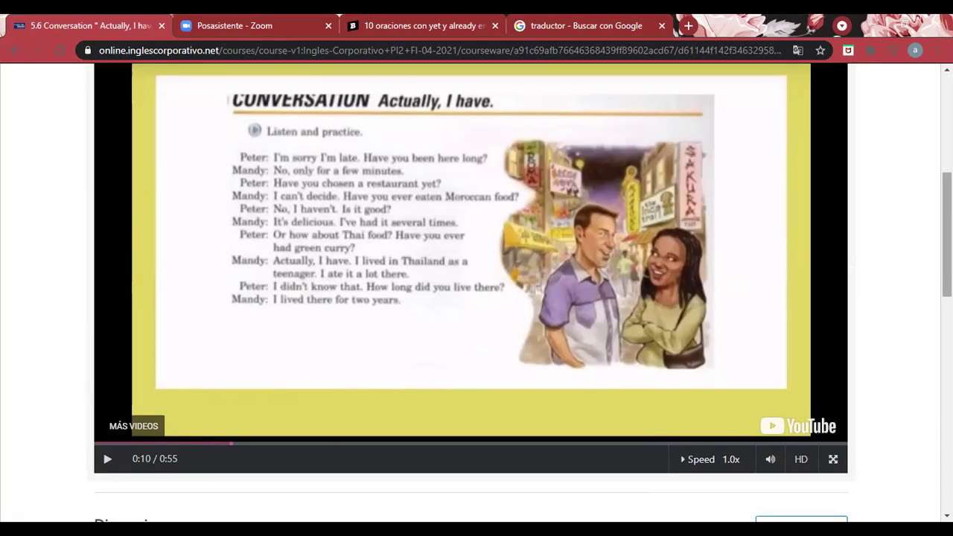
scroll(477, 298, "down", 6)
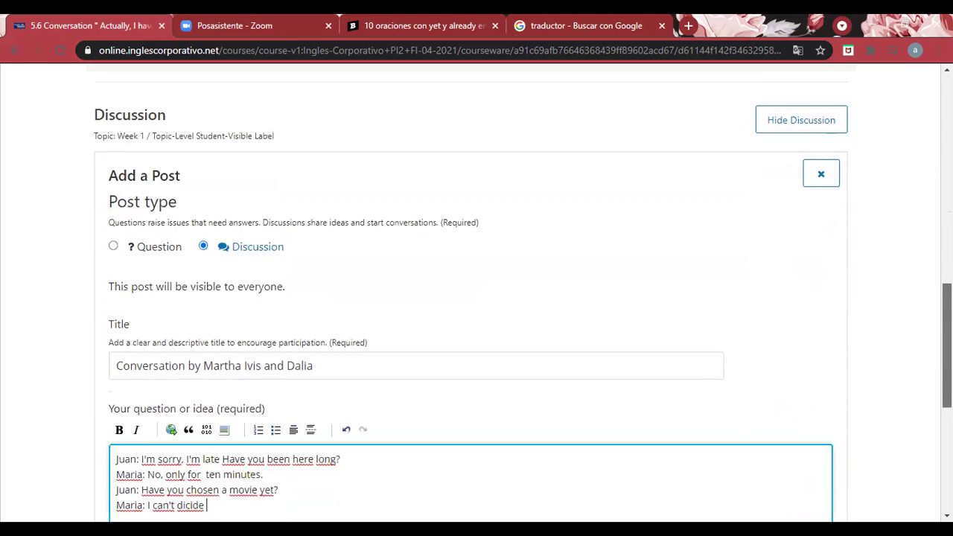
Correct the misspelling 'dicide' to 'decide' in Maria's line
left_click(186, 469)
key("BackSpace")
type("e")
left_click(212, 470)
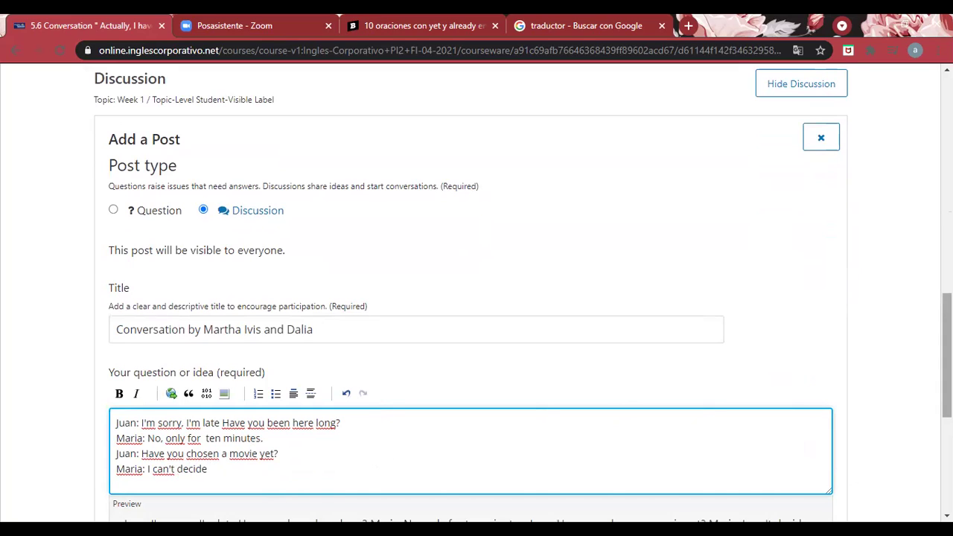
Finish Maria's line with 'between Chuky and Conjuro', fixing the typo 'betwen'
type("betwen")
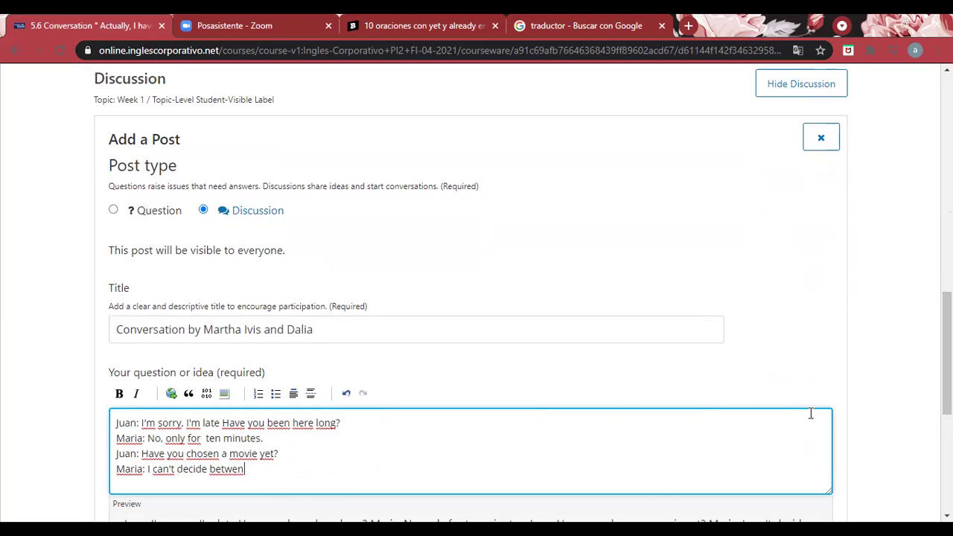
left_click(240, 469)
key("BackSpace")
type("en")
type("Chuky and ")
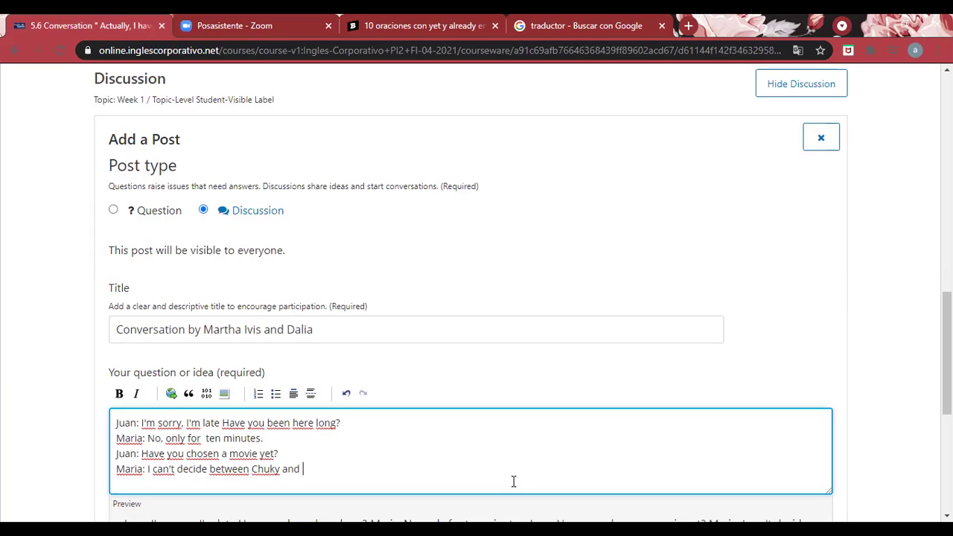
type("Conjuro")
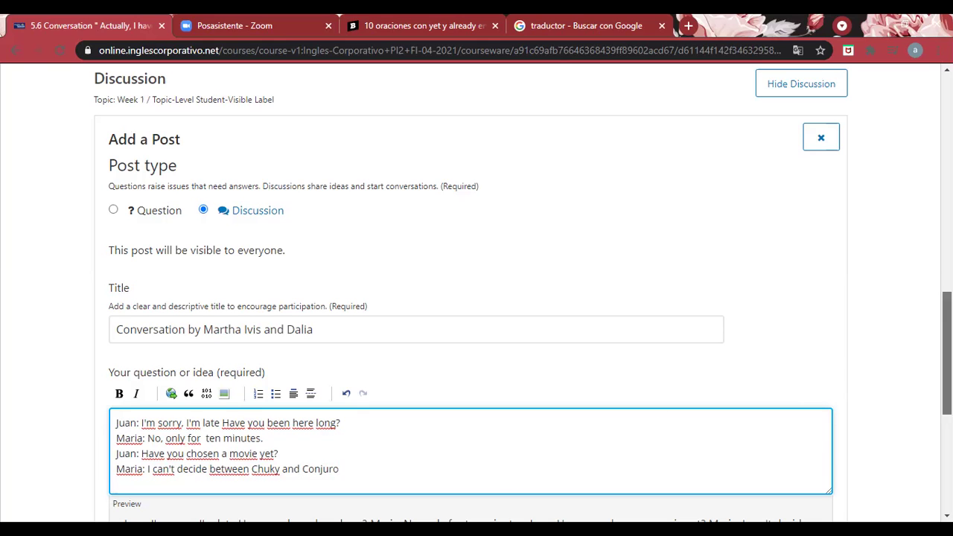
scroll(929, 190, "up", 7)
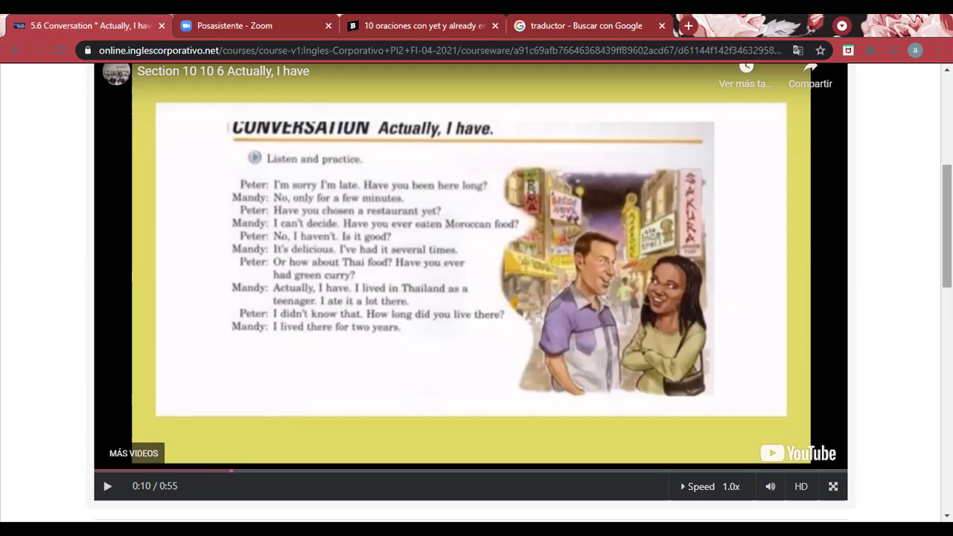
Add a new line 'Juan: Yes, I already watch', revising the wording as typed
scroll(477, 298, "down", 7)
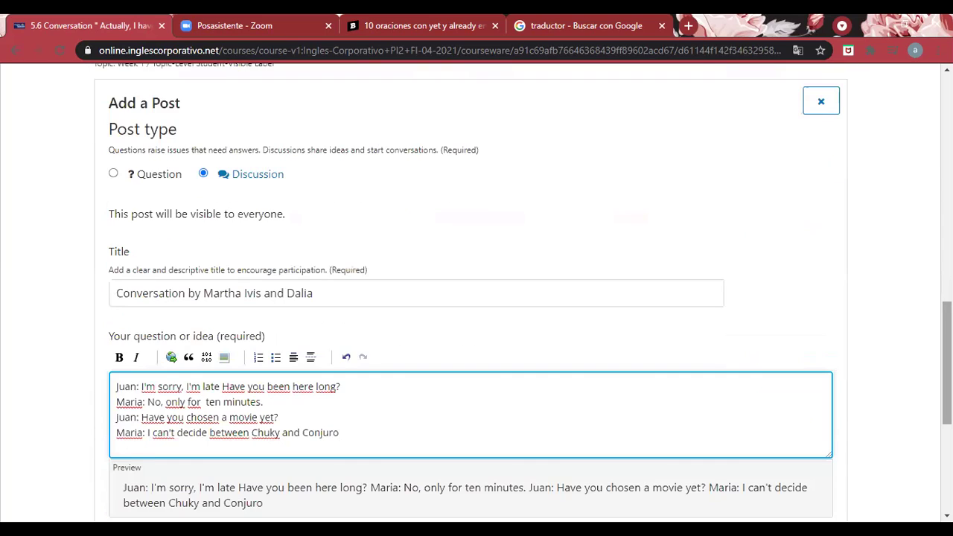
key("Return")
type("Juan:")
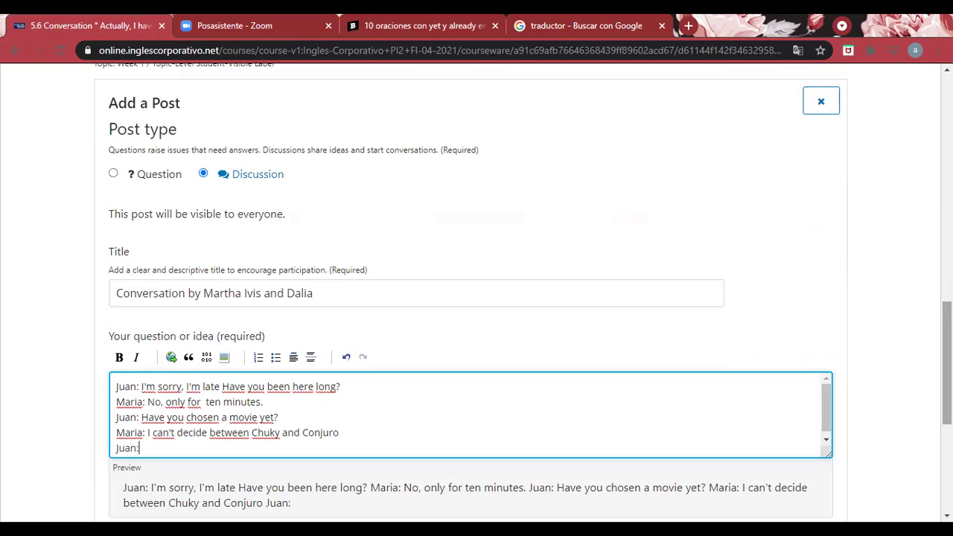
type(" Yes, I have")
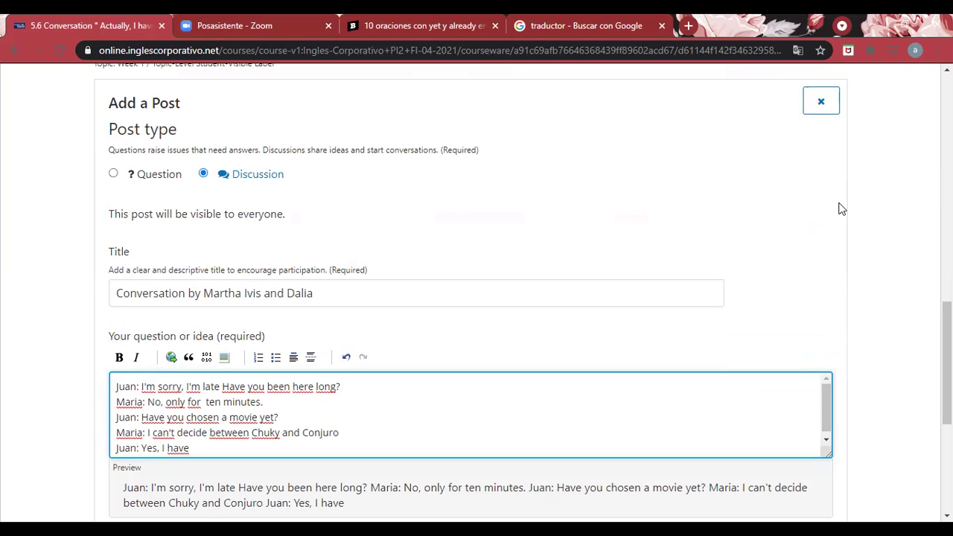
key("BackSpace")
key("BackSpace")
key("BackSpace")
key("BackSpace")
key("BackSpace")
type("already")
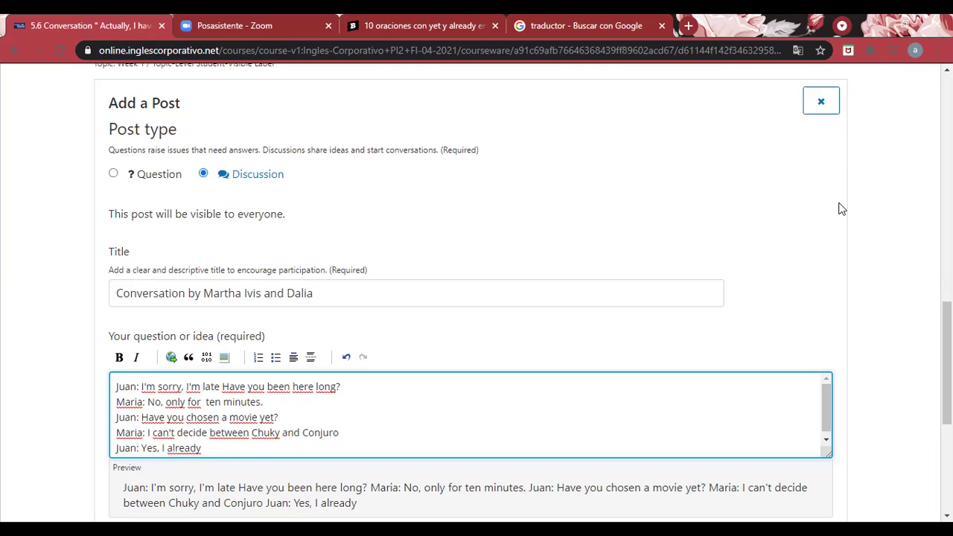
type(" seen")
key("BackSpace")
key("BackSpace")
key("BackSpace")
key("BackSpace")
type("watch")
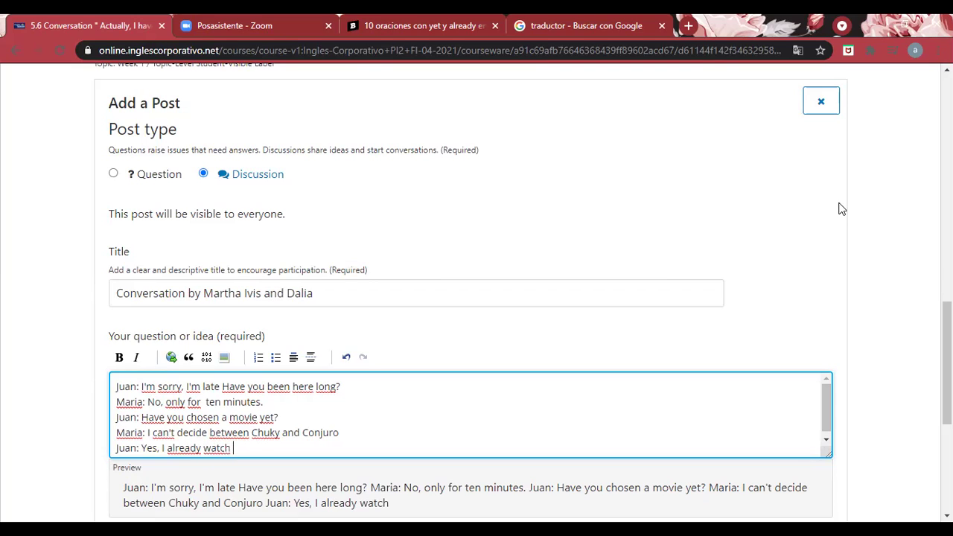